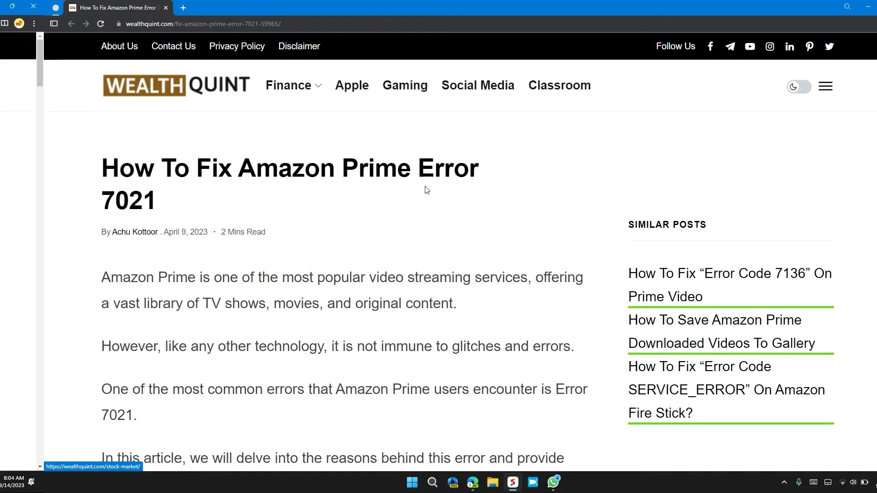
pyautogui.scroll(-3, 451, 169)
pyautogui.scroll(-5, 451, 170)
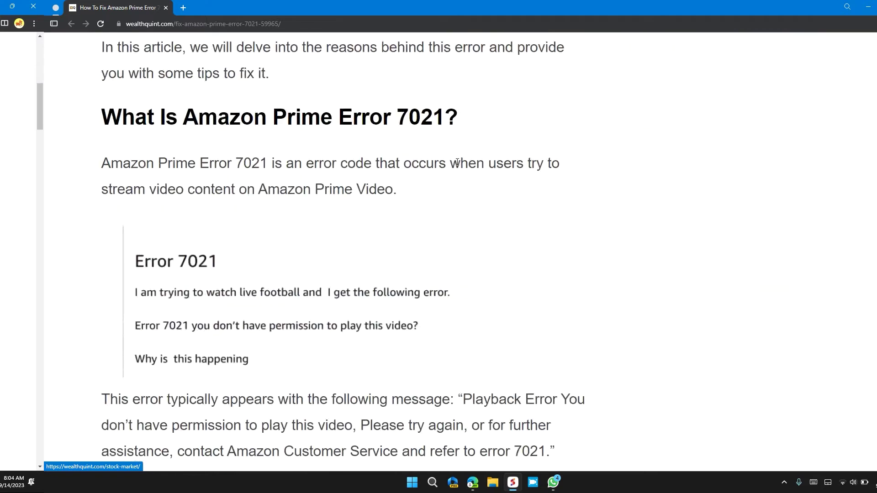
pyautogui.scroll(-2, 460, 165)
pyautogui.scroll(-3, 460, 163)
pyautogui.scroll(-4, 461, 163)
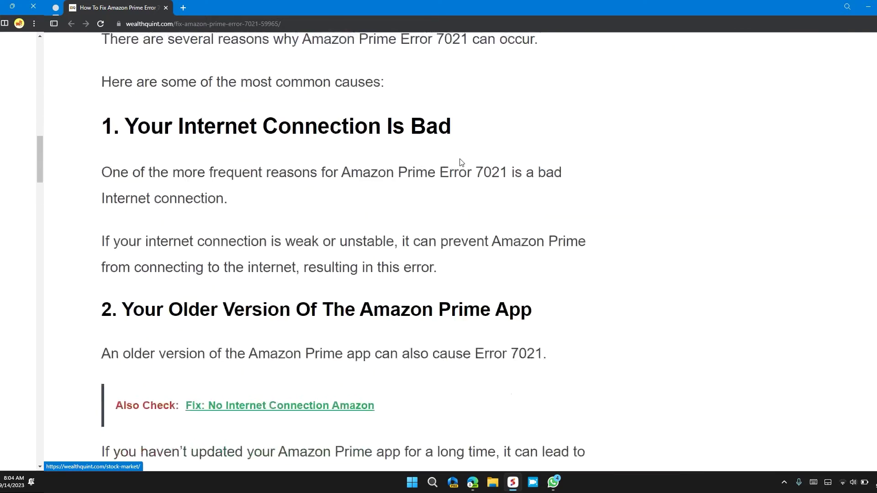
pyautogui.scroll(-4, 461, 163)
pyautogui.scroll(-3, 463, 158)
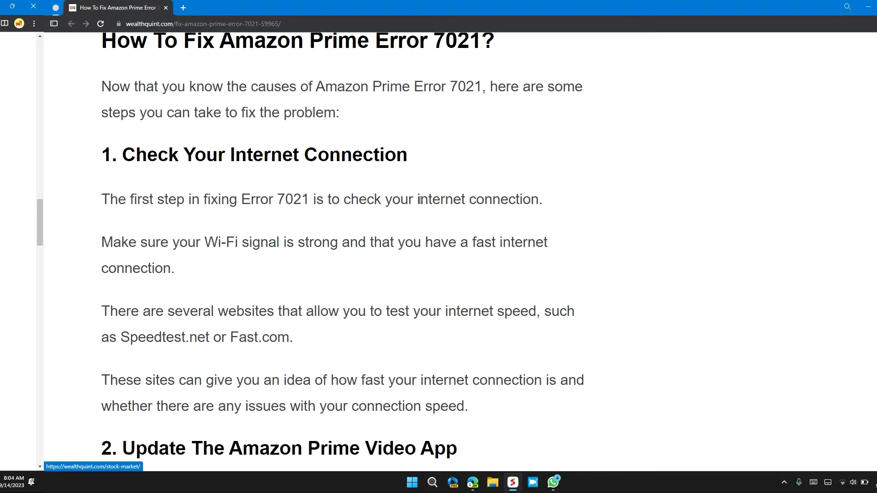
pyautogui.moveTo(419, 199); pyautogui.dragTo(541, 199)
# Step: Highlight and clear phrases about internet connection speed while reading fix 1
pyautogui.click(538, 195)
pyautogui.scroll(-1, 529, 177)
pyautogui.scroll(-1, 528, 176)
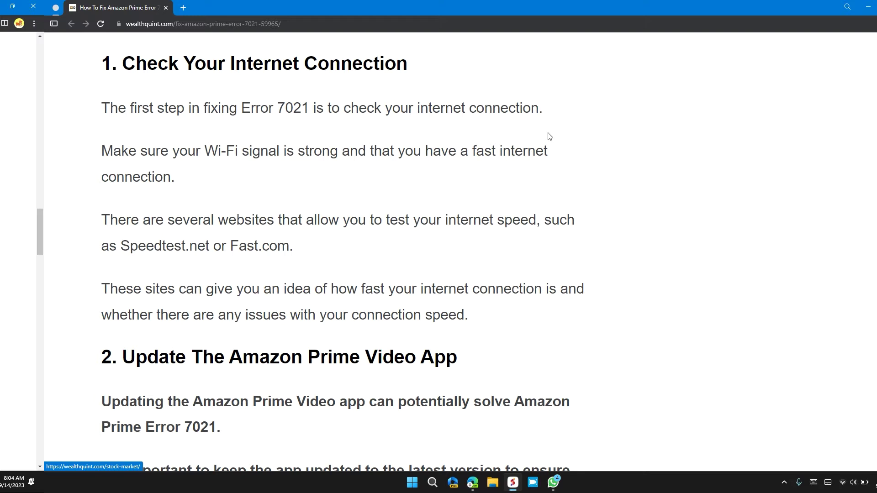
pyautogui.scroll(-1, 548, 135)
pyautogui.scroll(-1, 558, 127)
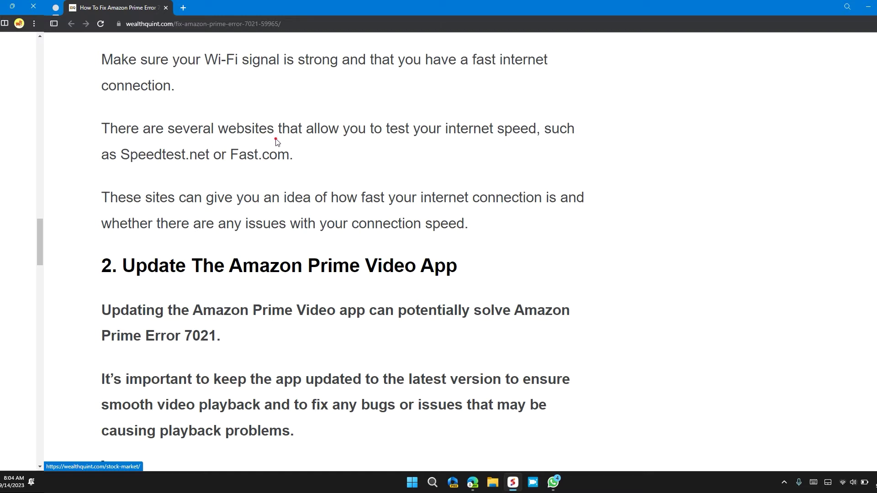
pyautogui.scroll(-1, 276, 141)
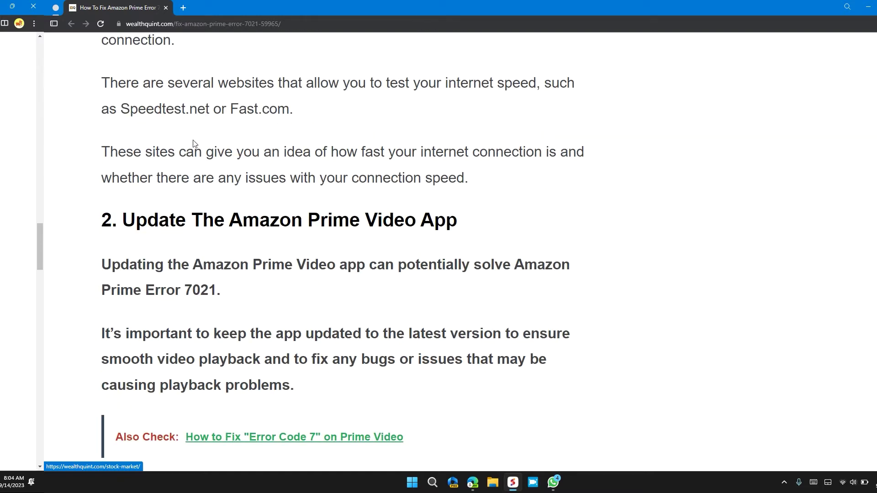
pyautogui.moveTo(213, 152); pyautogui.dragTo(482, 141)
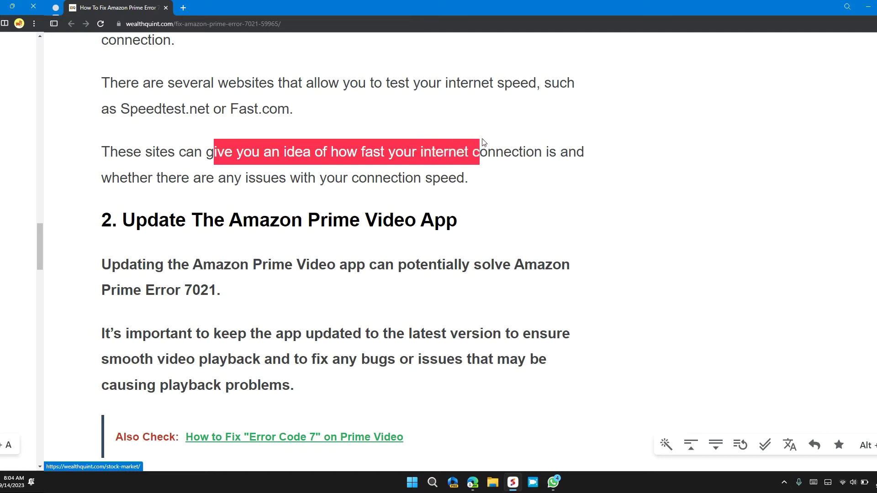
pyautogui.moveTo(483, 142)
pyautogui.mouseDown()
pyautogui.moveTo(498, 136)
pyautogui.moveTo(490, 156)
pyautogui.mouseUp()
pyautogui.click(489, 179)
pyautogui.scroll(-5, 489, 179)
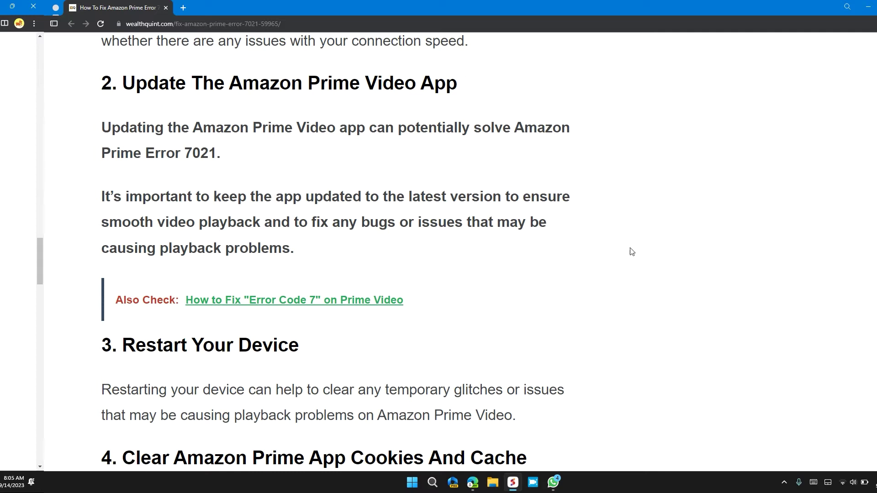
pyautogui.moveTo(399, 222); pyautogui.dragTo(541, 222)
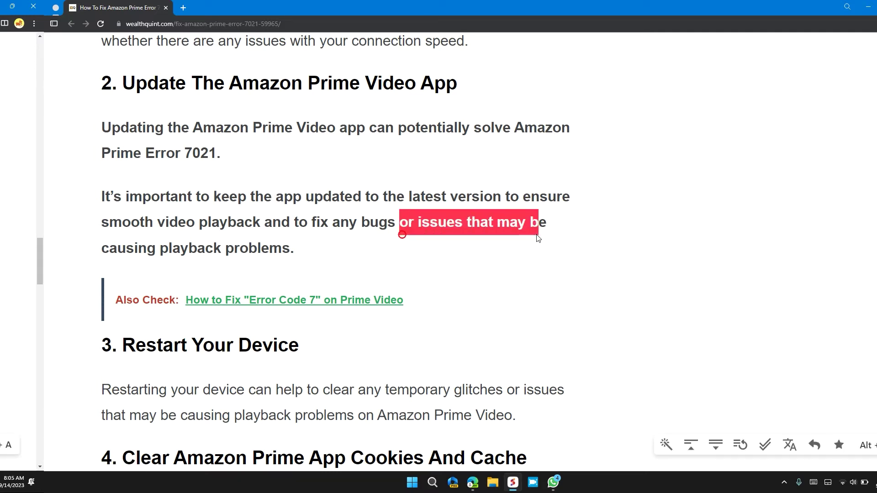
# Step: Highlight and clear lines on app bugs and clearing temporary glitches while reading fixes 2 and 3
pyautogui.click(549, 236)
pyautogui.scroll(-1, 543, 233)
pyautogui.scroll(-1, 543, 227)
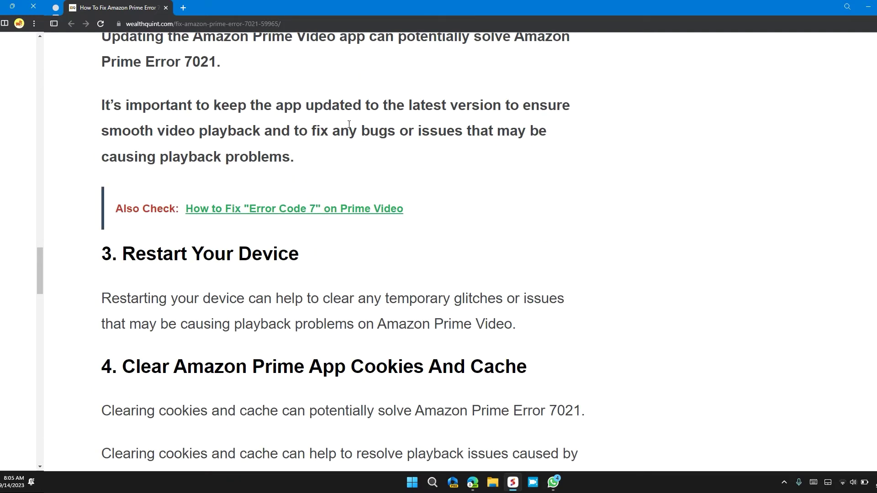
pyautogui.moveTo(261, 163); pyautogui.dragTo(295, 163)
pyautogui.scroll(-2, 329, 171)
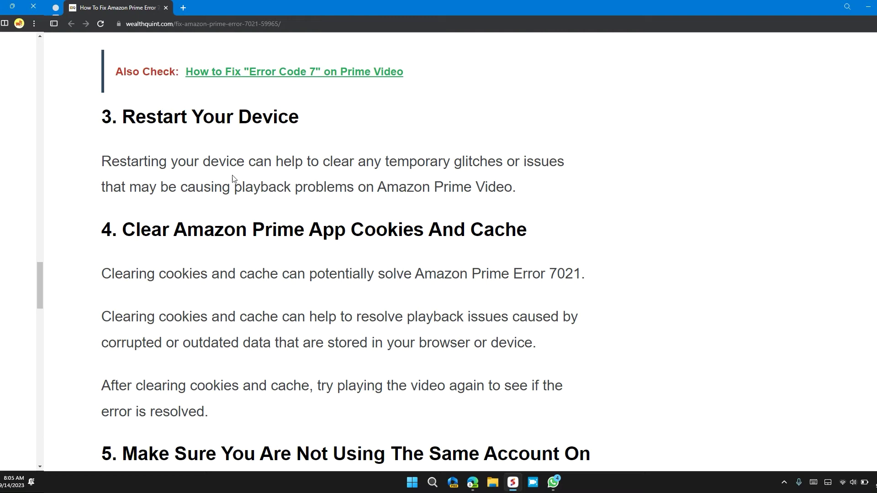
pyautogui.moveTo(276, 164); pyautogui.dragTo(495, 166)
pyautogui.click(530, 175)
pyautogui.moveTo(396, 187); pyautogui.dragTo(507, 187)
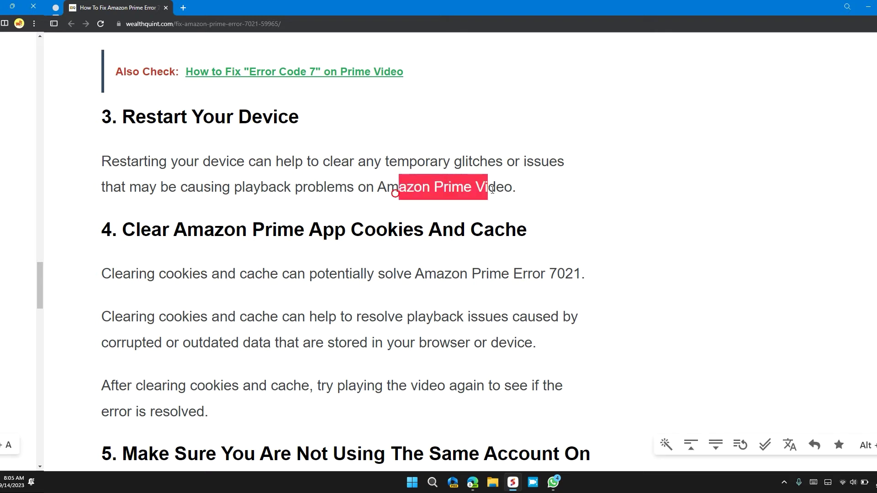
pyautogui.click(508, 182)
pyautogui.scroll(-2, 410, 168)
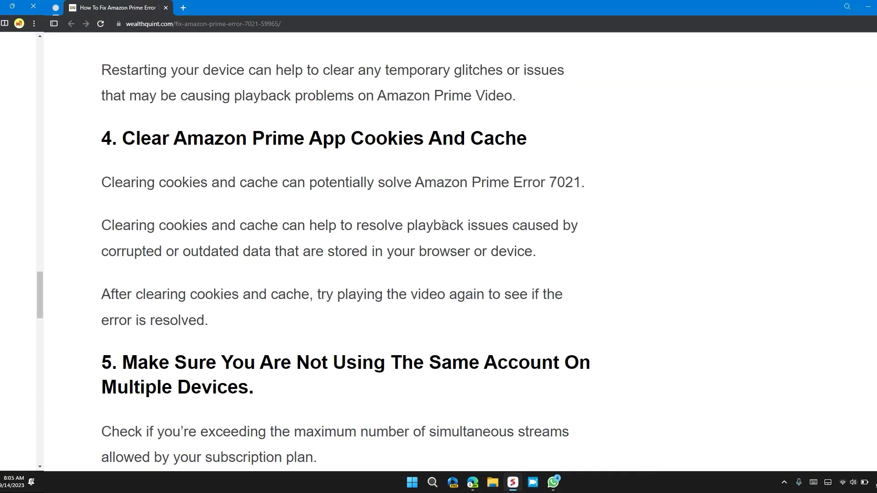
# Step: Repeatedly highlight and clear the fix 4 explanation of clearing cookies and cache
pyautogui.moveTo(192, 191); pyautogui.dragTo(424, 184)
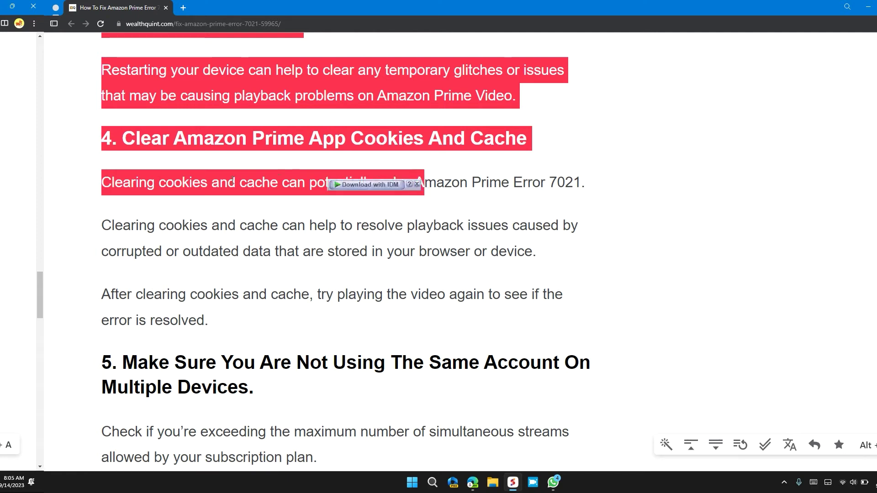
pyautogui.click(190, 193)
pyautogui.scroll(-1, 190, 193)
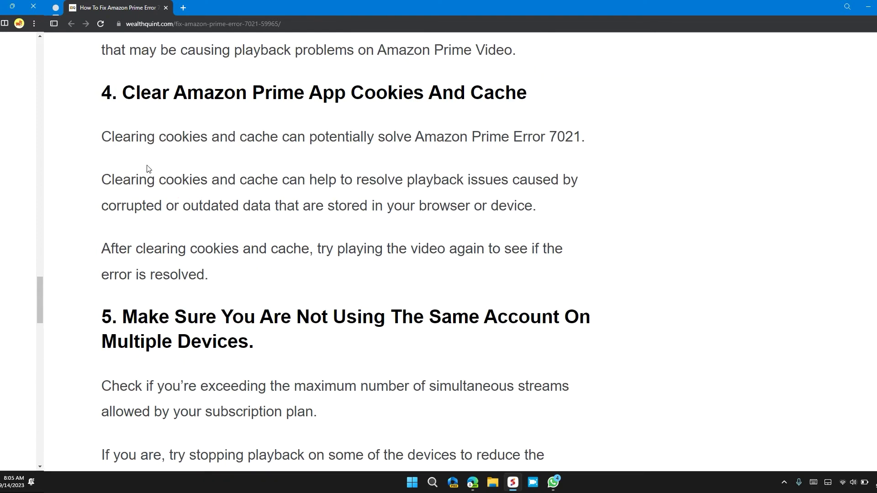
pyautogui.moveTo(147, 179); pyautogui.dragTo(374, 184)
pyautogui.click(410, 194)
pyautogui.moveTo(200, 209); pyautogui.dragTo(296, 206)
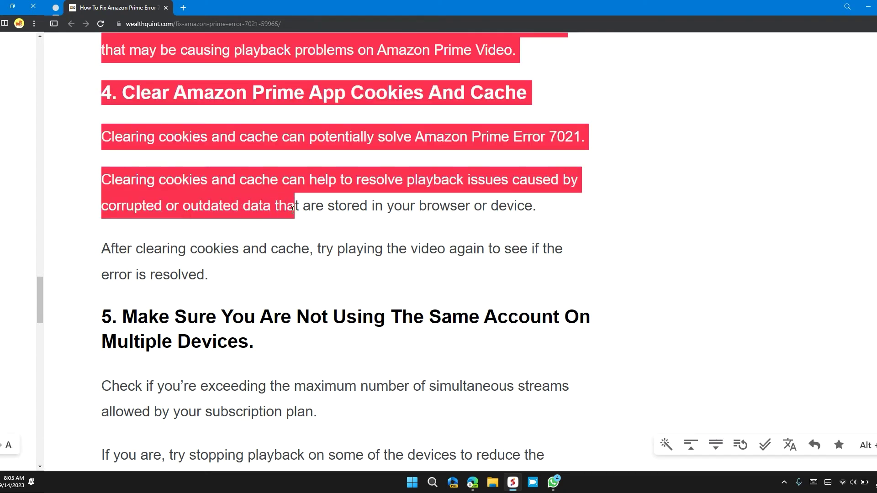
pyautogui.click(295, 206)
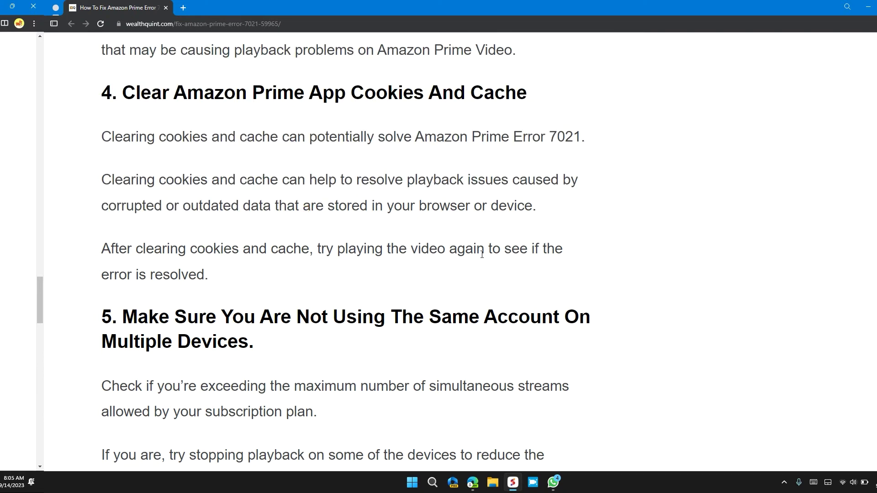
pyautogui.scroll(-1, 482, 254)
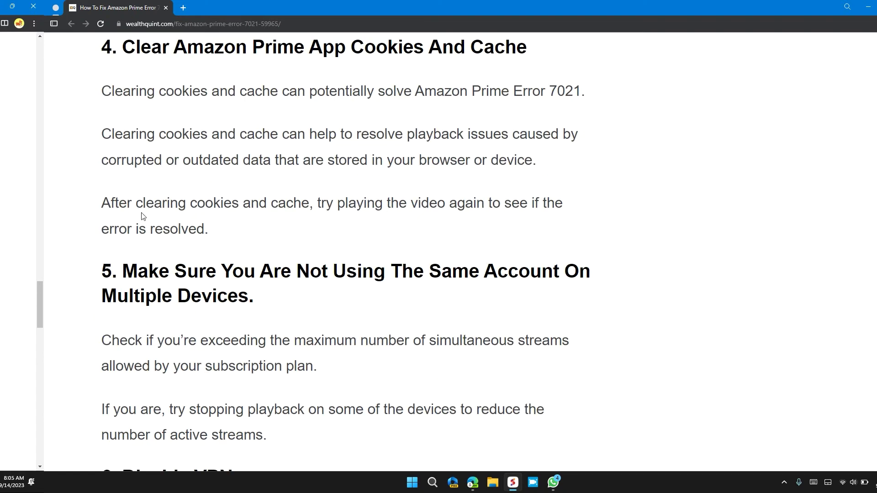
pyautogui.moveTo(145, 213); pyautogui.dragTo(319, 206)
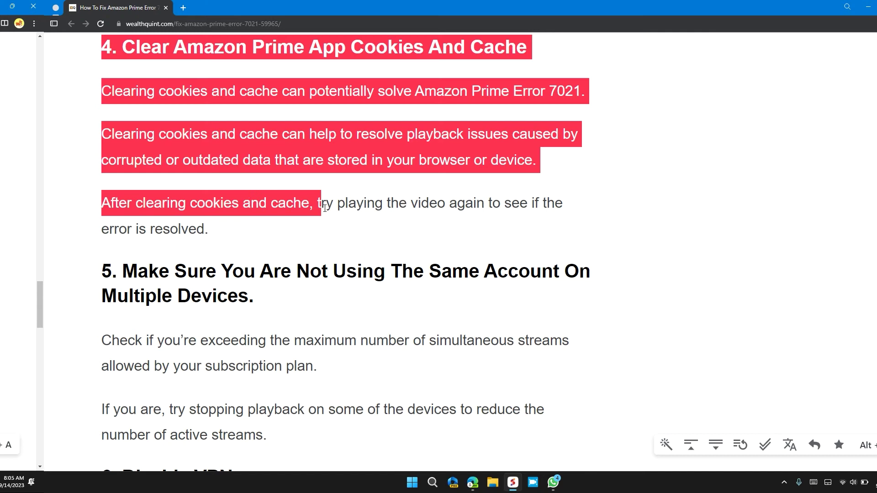
pyautogui.click(362, 215)
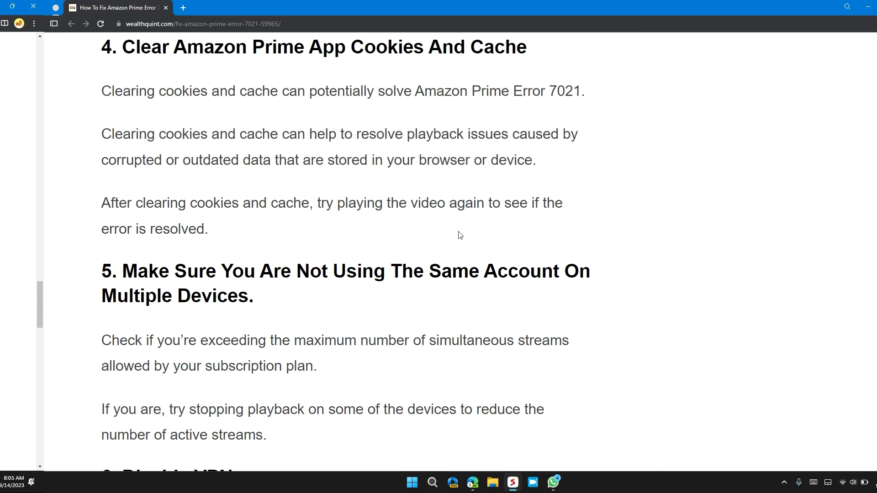
pyautogui.scroll(-2, 327, 237)
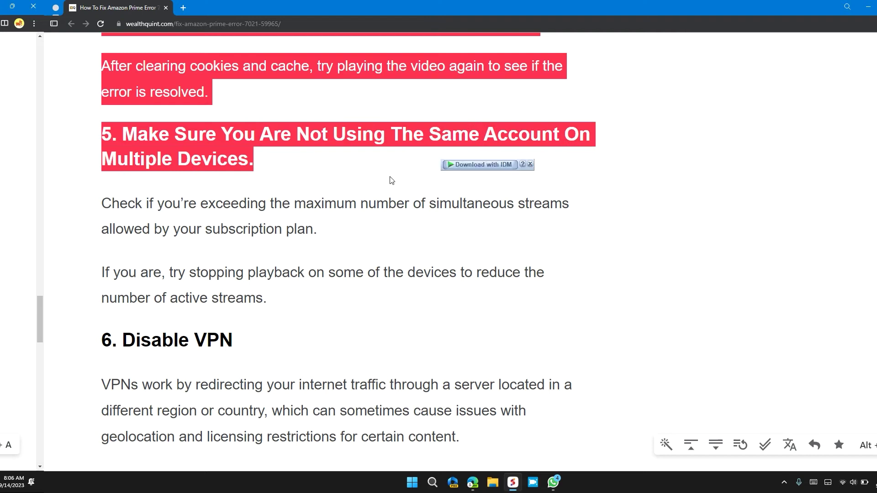
# Step: Clear the text highlights while reading fix 5 on one account across multiple devices
pyautogui.click(391, 180)
pyautogui.scroll(-1, 336, 178)
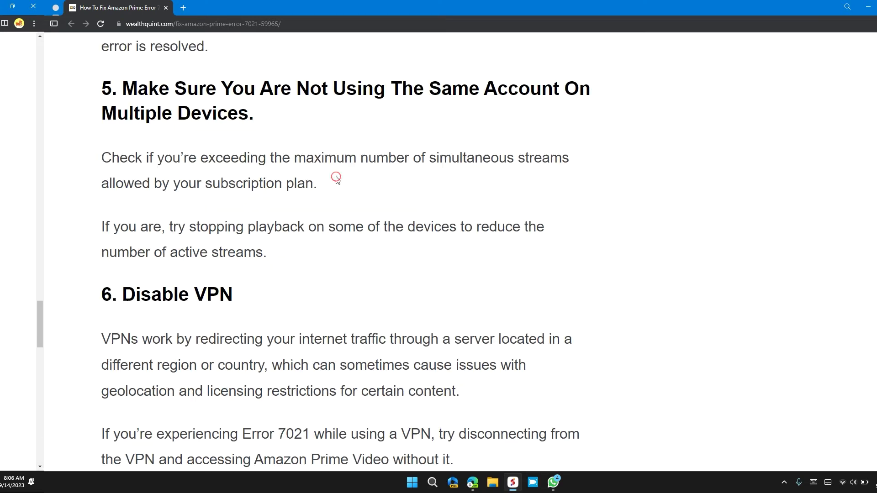
pyautogui.scroll(-1, 336, 178)
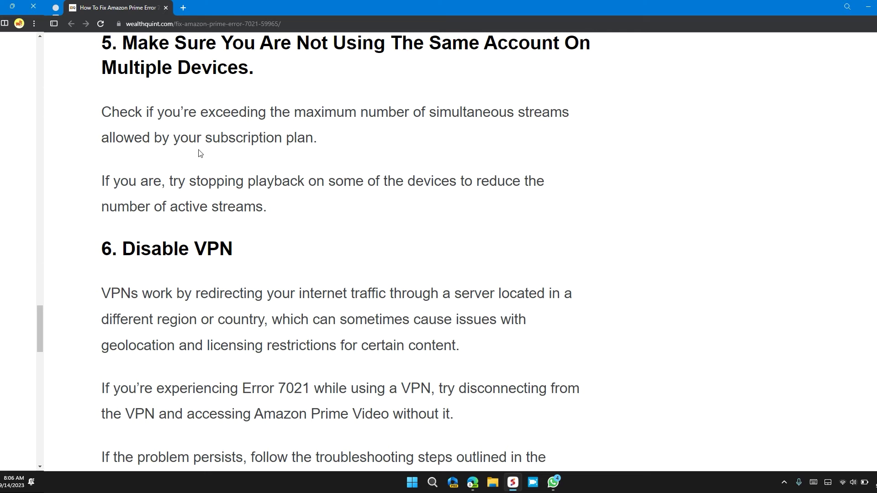
pyautogui.scroll(-1, 249, 158)
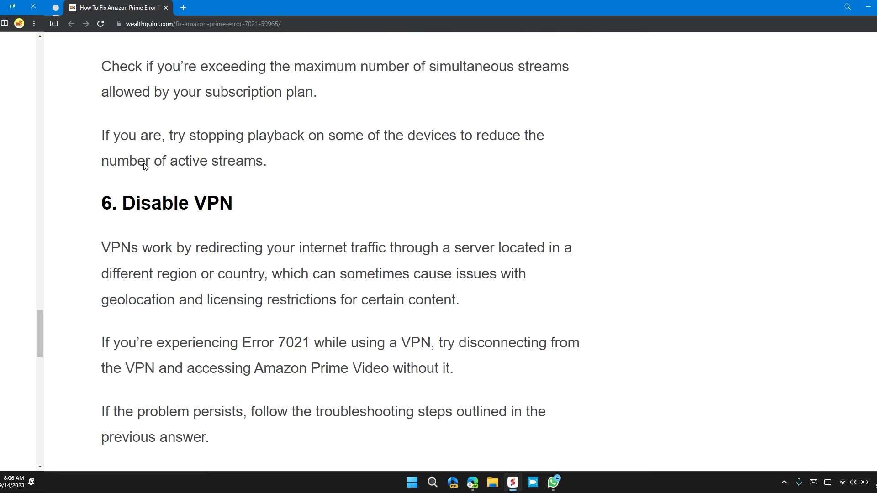
pyautogui.moveTo(101, 65)
pyautogui.mouseDown()
pyautogui.moveTo(208, 137)
pyautogui.moveTo(266, 161)
pyautogui.mouseUp()
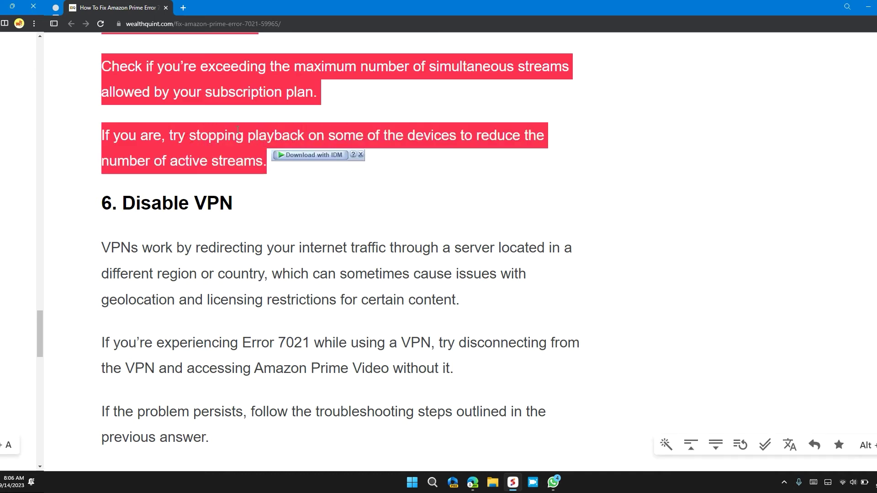
pyautogui.click(486, 170)
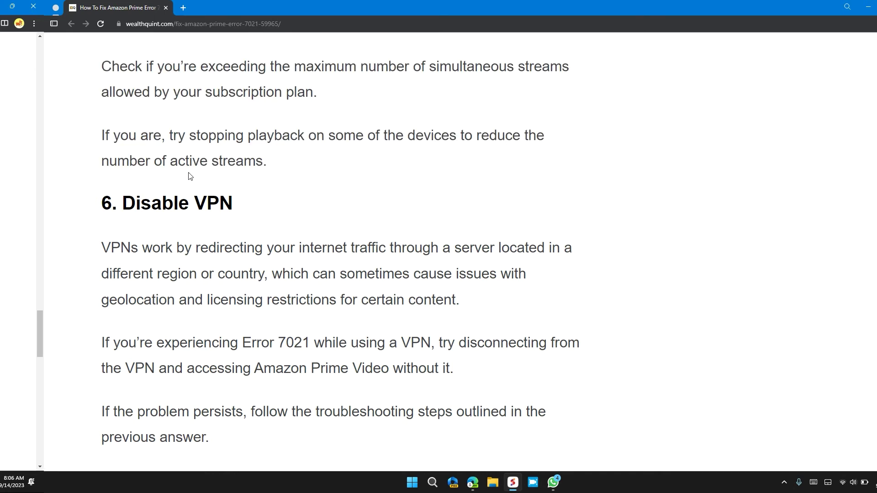
pyautogui.scroll(-1, 160, 170)
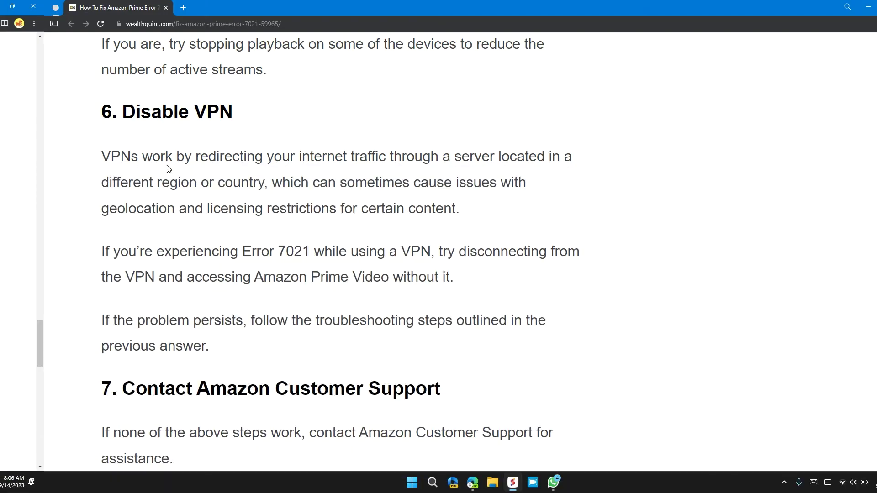
# Step: Highlight and clear Disable VPN passages, including 'licensing restrictions' and the Error 7021 VPN advice
pyautogui.moveTo(208, 156); pyautogui.dragTo(423, 158)
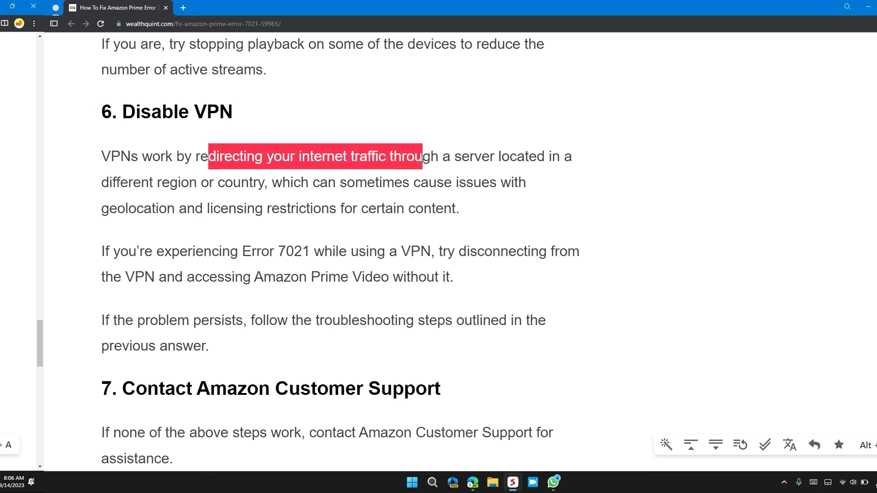
pyautogui.click(447, 176)
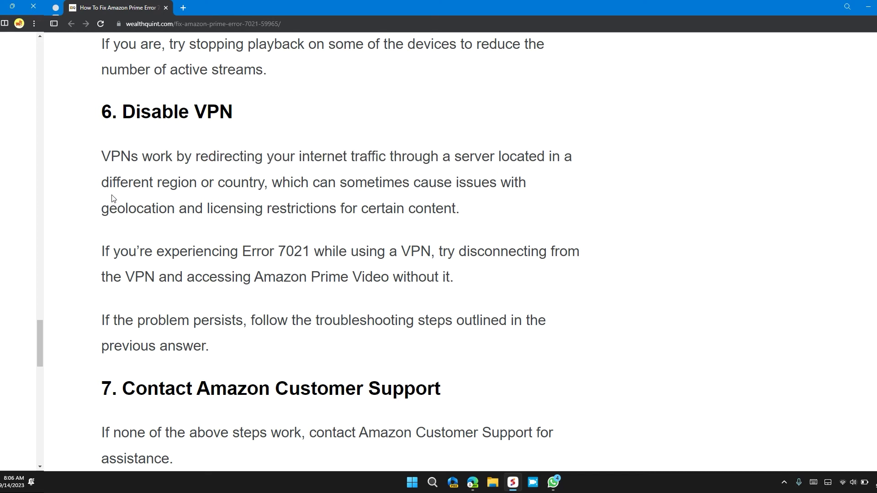
pyautogui.moveTo(218, 184); pyautogui.dragTo(449, 201)
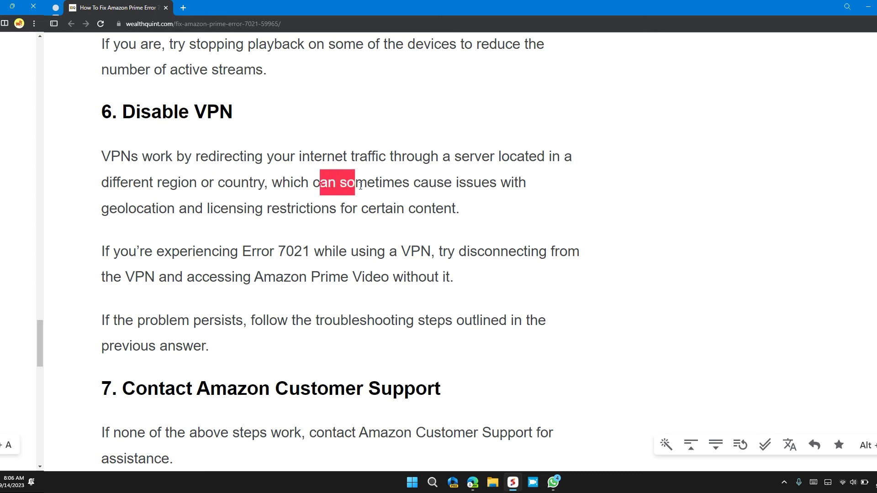
pyautogui.click(460, 204)
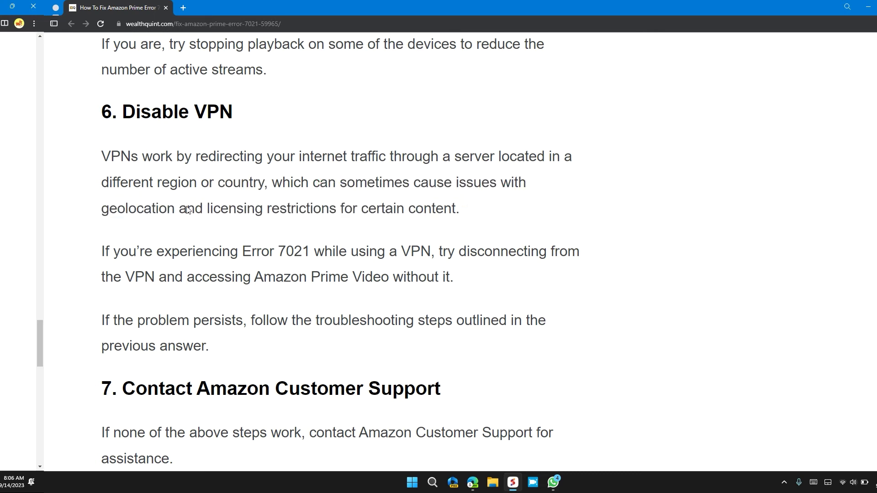
pyautogui.moveTo(207, 208)
pyautogui.mouseDown()
pyautogui.moveTo(333, 217)
pyautogui.moveTo(346, 208)
pyautogui.mouseUp()
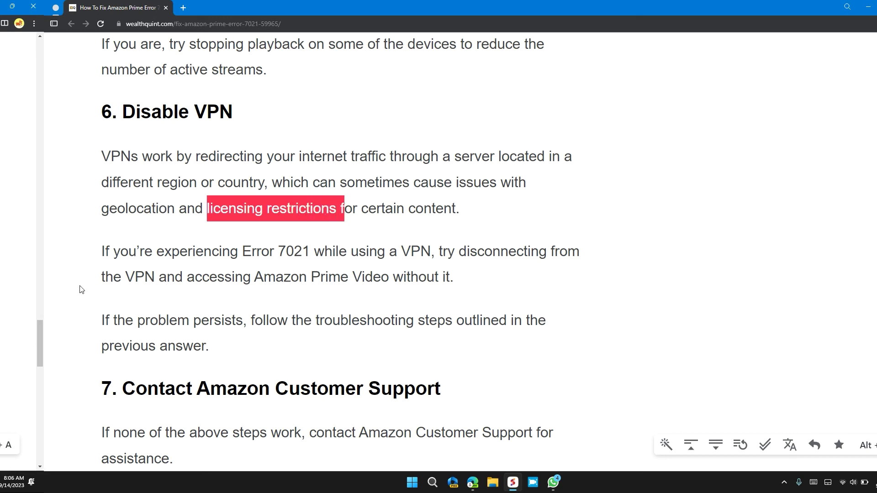
pyautogui.click(124, 253)
pyautogui.moveTo(123, 253); pyautogui.dragTo(353, 255)
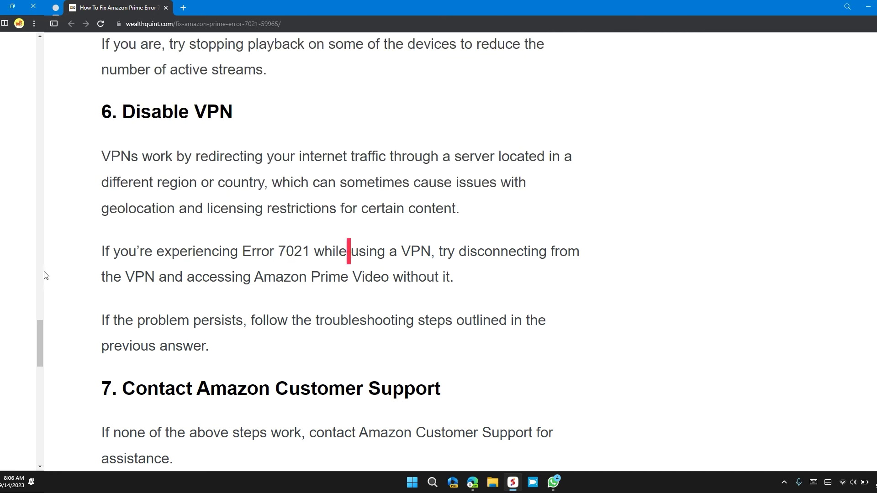
pyautogui.moveTo(137, 283); pyautogui.dragTo(403, 277)
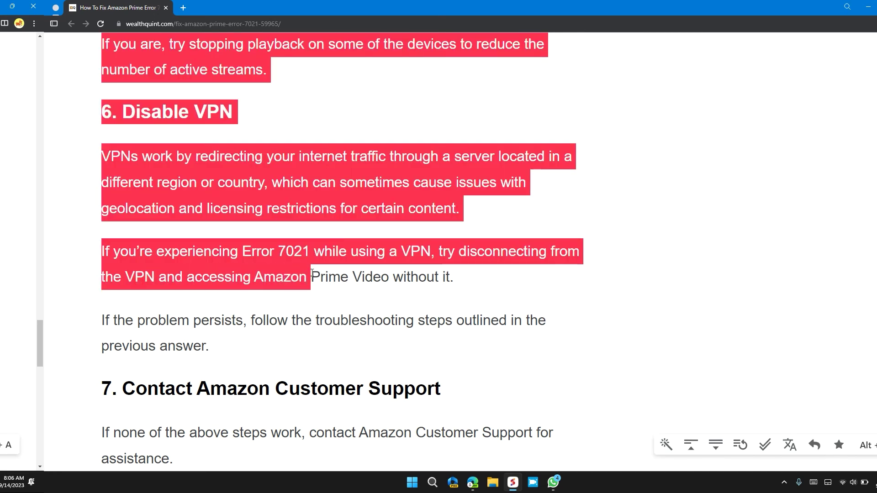
pyautogui.click(403, 281)
pyautogui.scroll(-5, 403, 281)
pyautogui.scroll(-5, 411, 284)
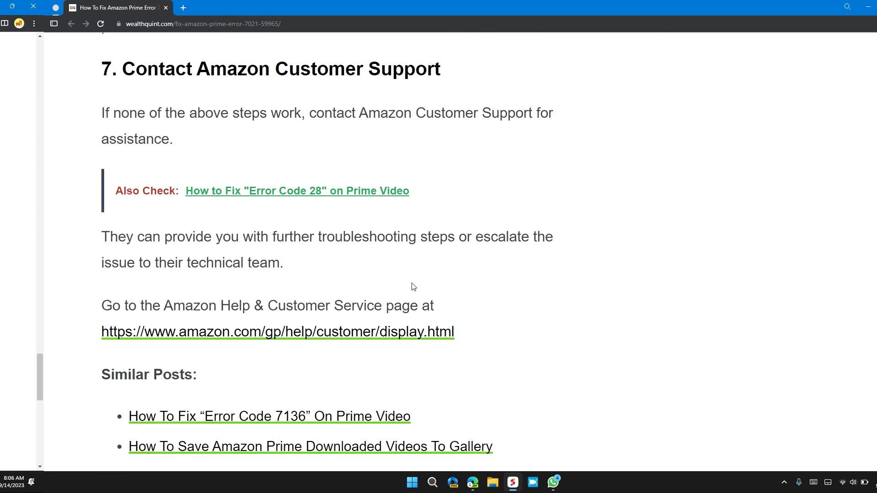